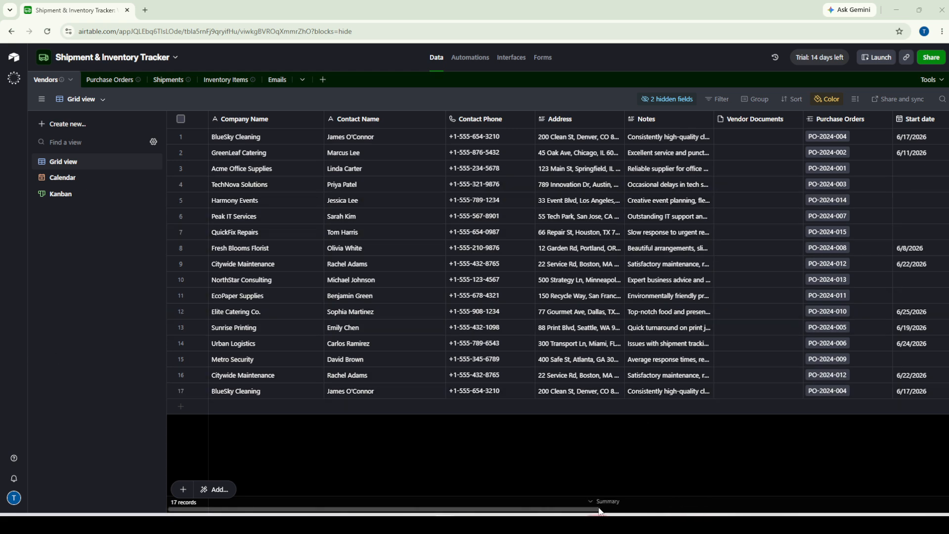
- Examine the Purchase Orders link field in the Vendors table and the linked Purchase Orders table, and return to Vendors
left_click_drag(584, 513, 696, 480)
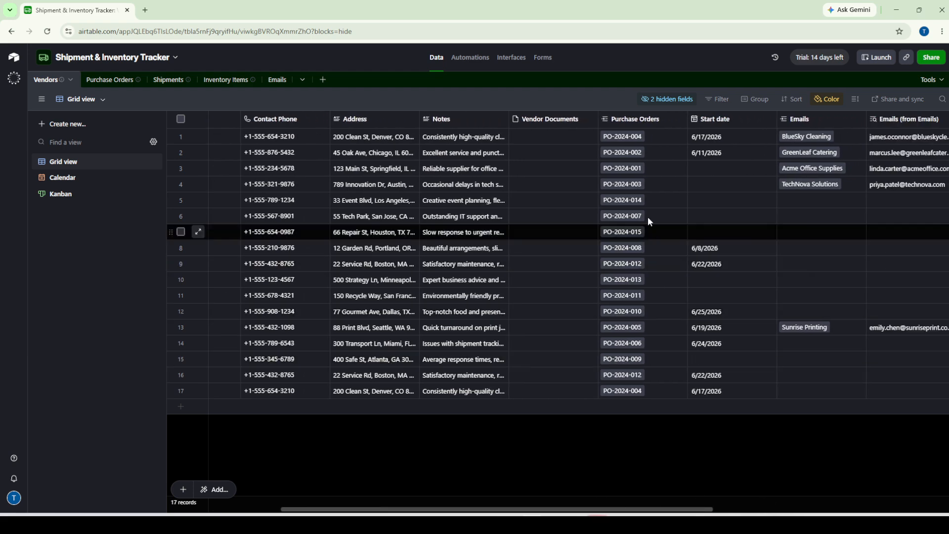
left_click(636, 118)
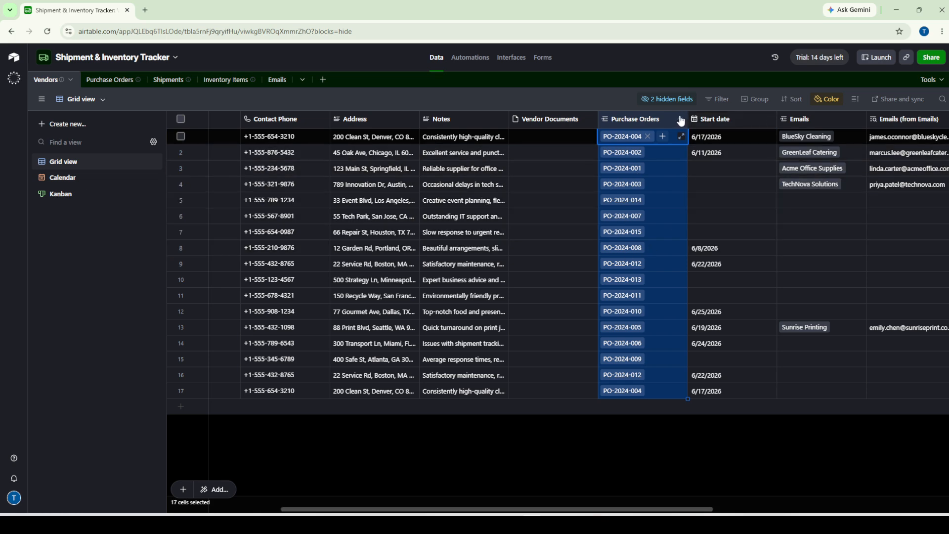
left_click(119, 88)
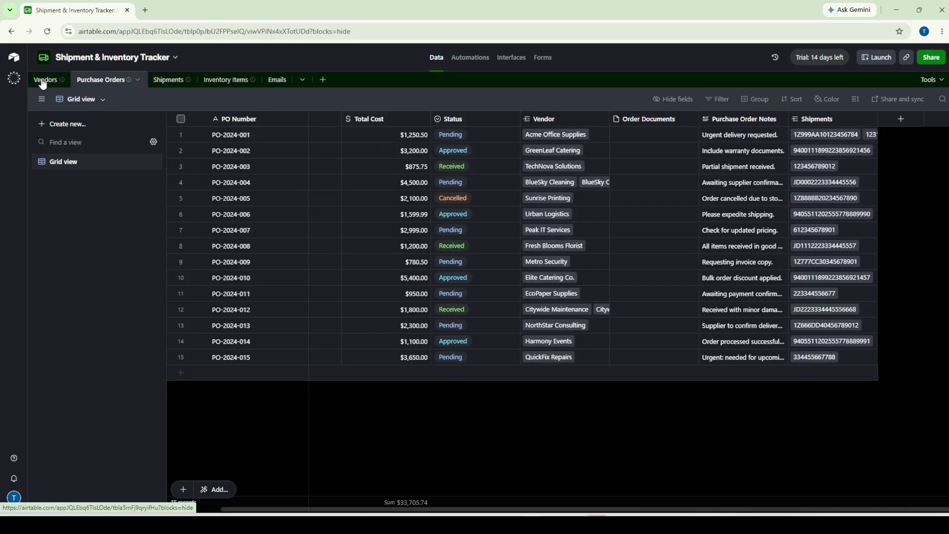
left_click(43, 80)
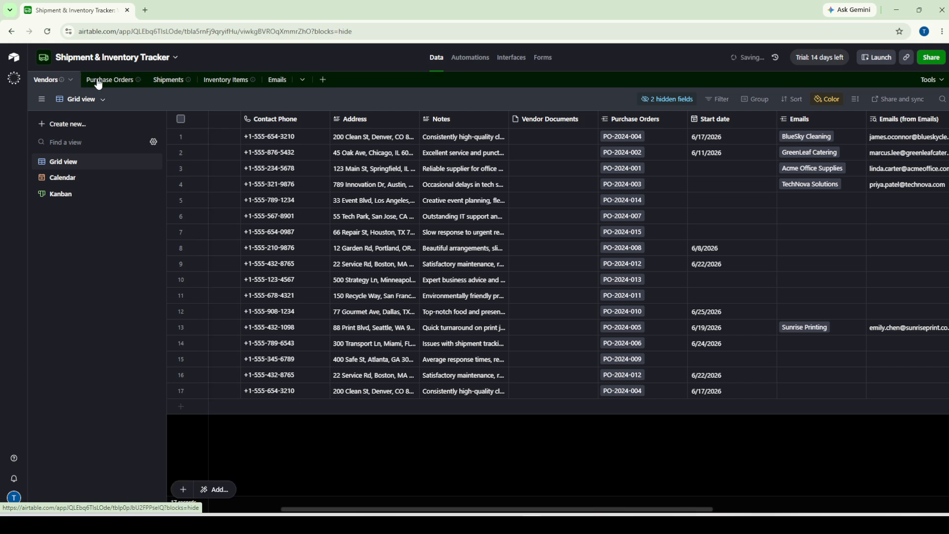
- Inspect the Purchase Orders field's configuration and the available field types, and close the settings without saving
left_click(680, 119)
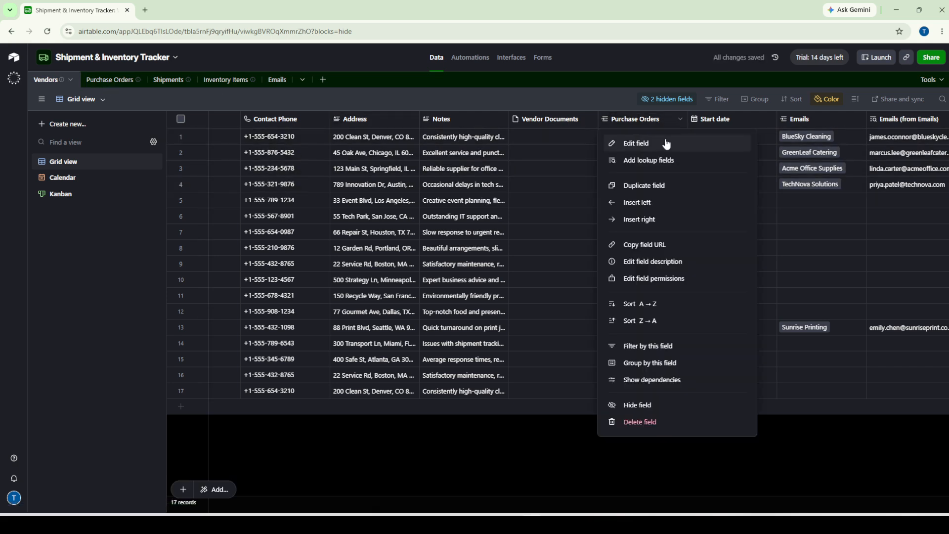
left_click(653, 142)
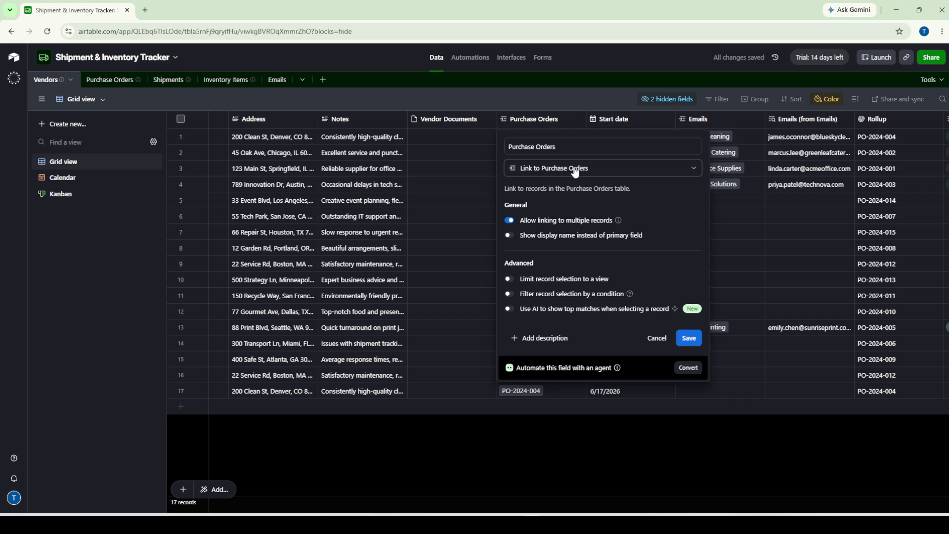
left_click(608, 172)
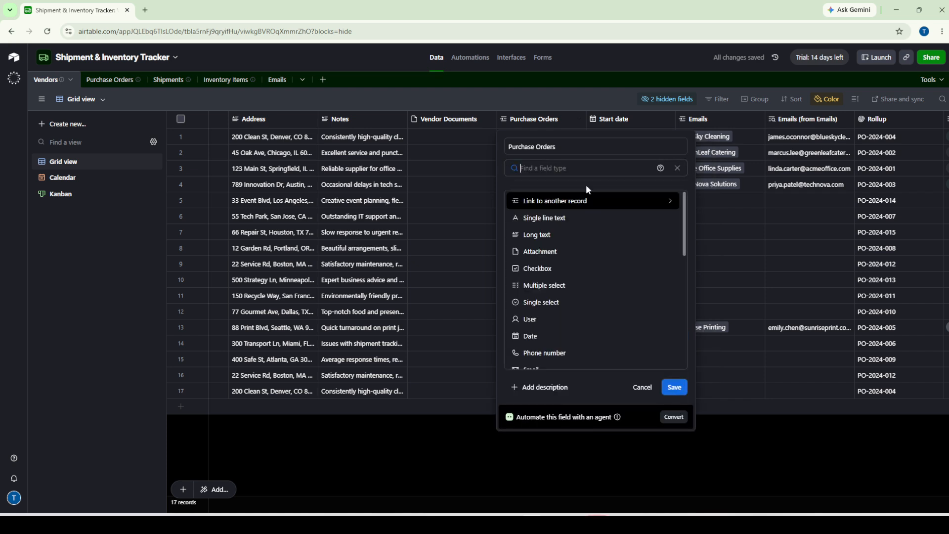
left_click(677, 169)
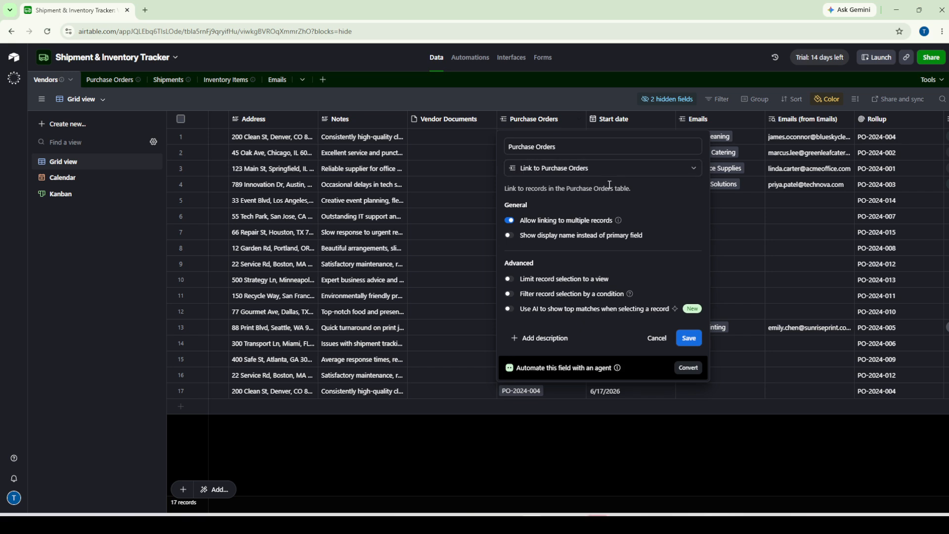
left_click(716, 462)
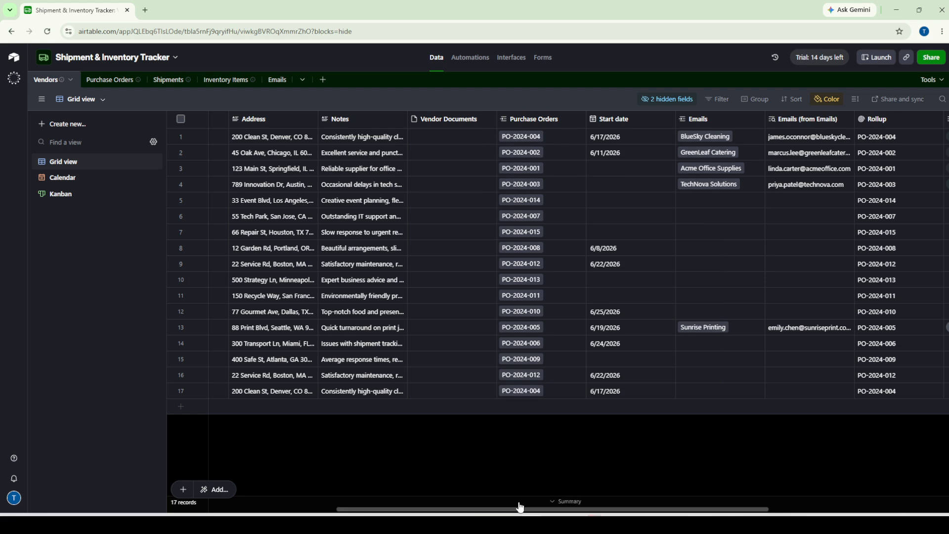
- Open the Inventory Receiving Log form and review its fields and sections from start to end
left_click(542, 57)
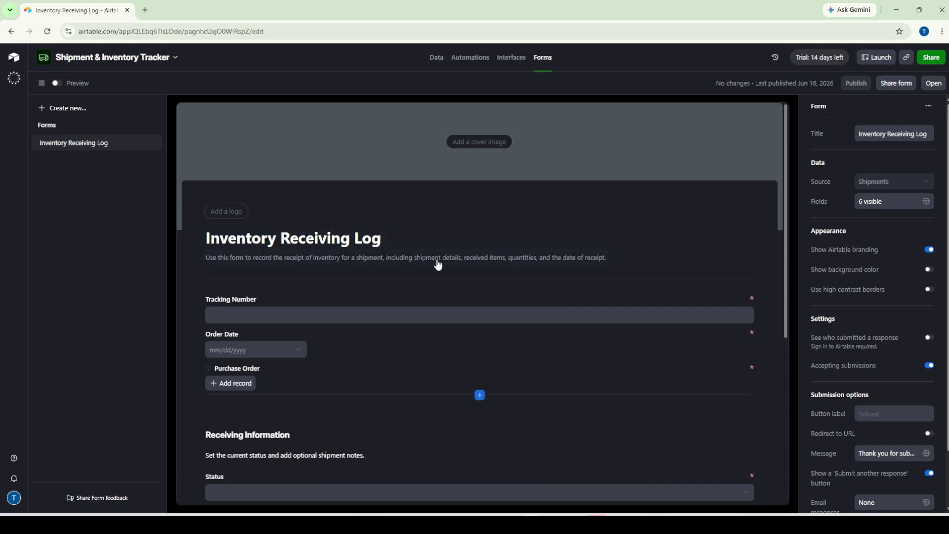
scroll(432, 260, "down", 3)
scroll(437, 285, "down", 3)
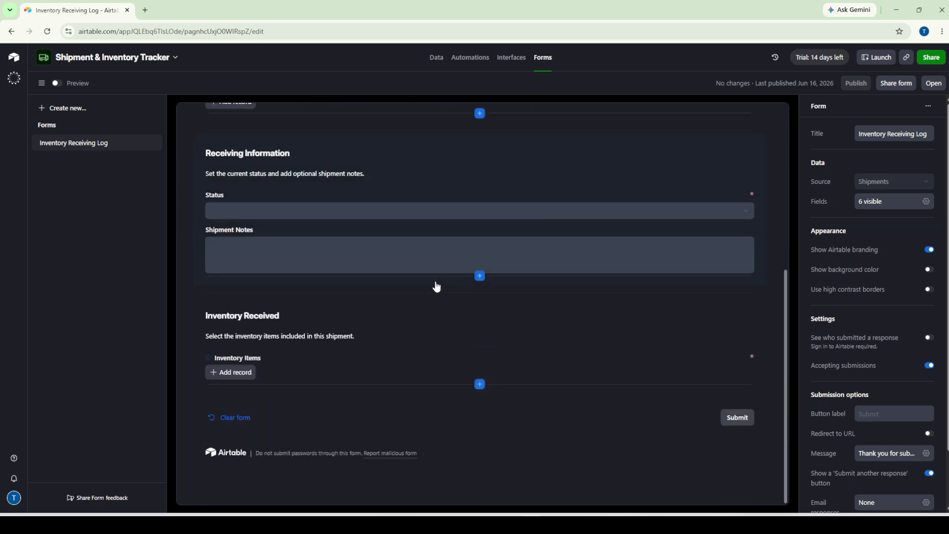
scroll(437, 287, "up", 6)
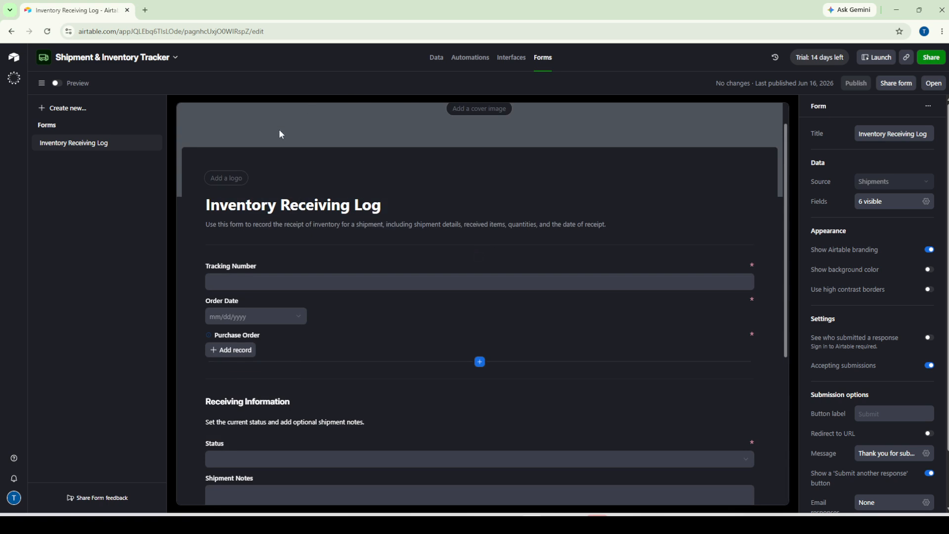
scroll(517, 298, "down", 1)
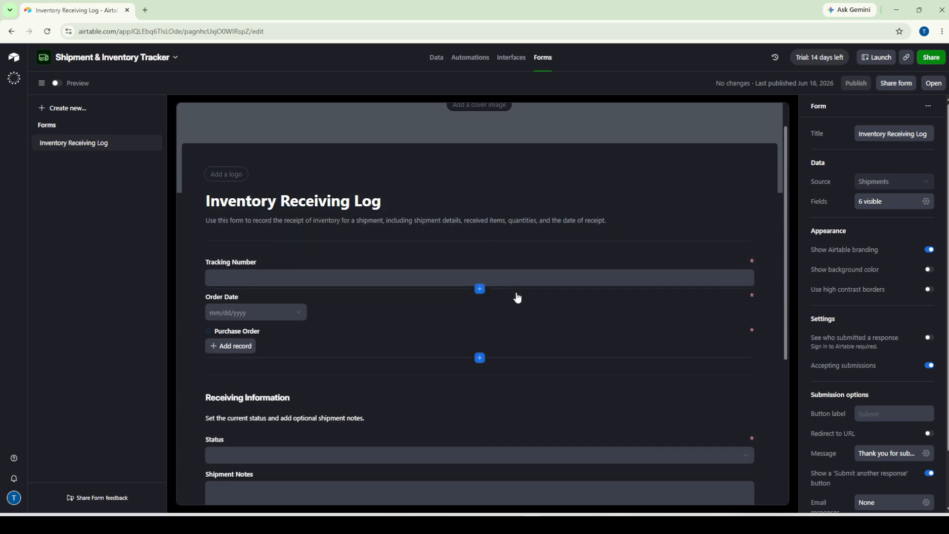
scroll(517, 297, "down", 5)
scroll(517, 297, "up", 4)
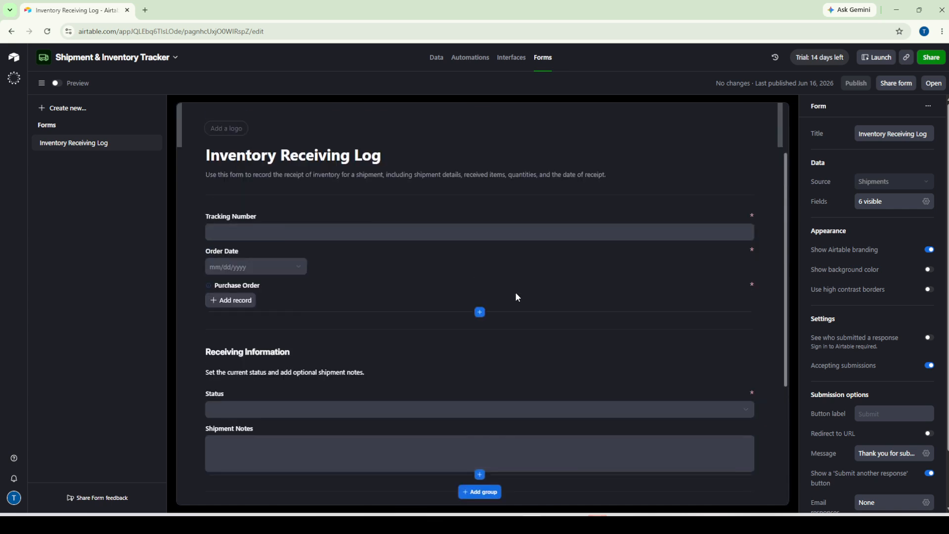
scroll(518, 298, "up", 2)
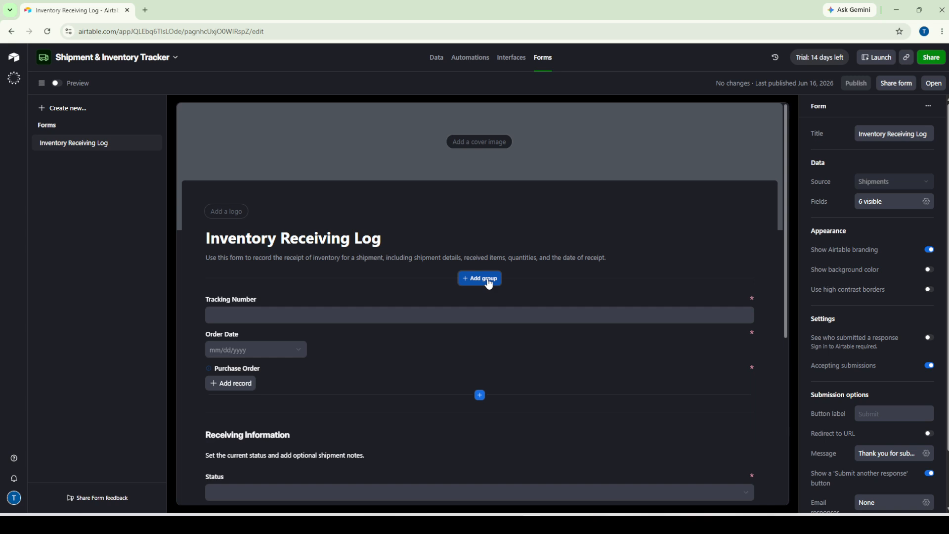
scroll(489, 285, "down", 5)
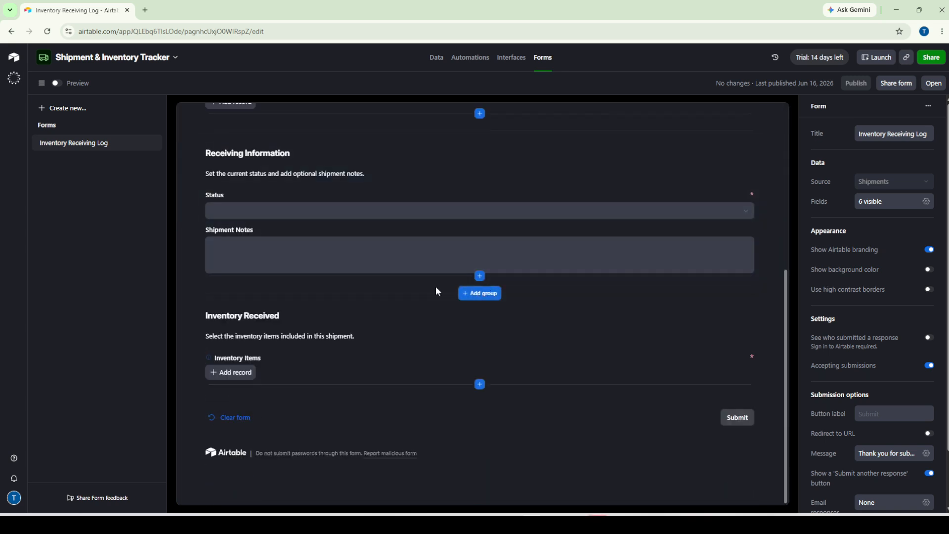
scroll(436, 290, "up", 5)
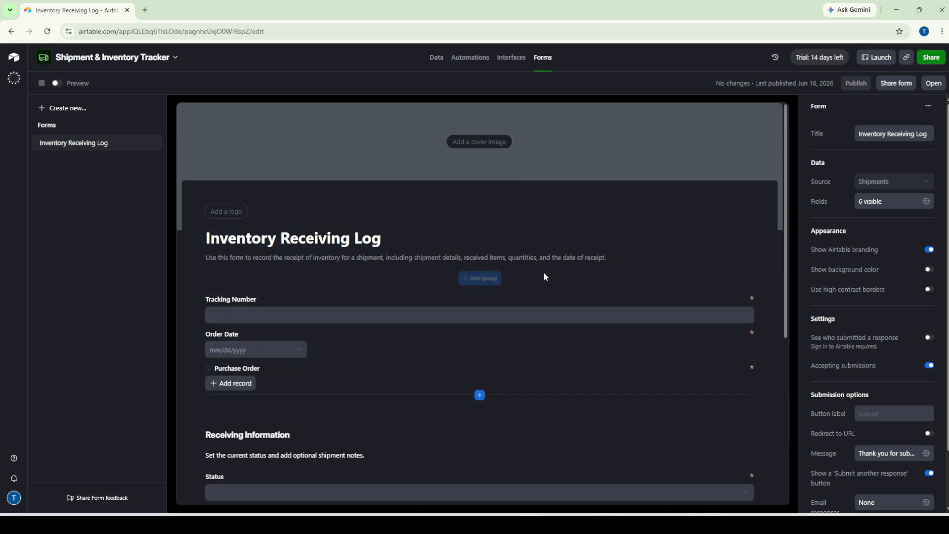
- Check the Inventory Receiving Log form's sharing options, and review its layout and submission settings
left_click(888, 88)
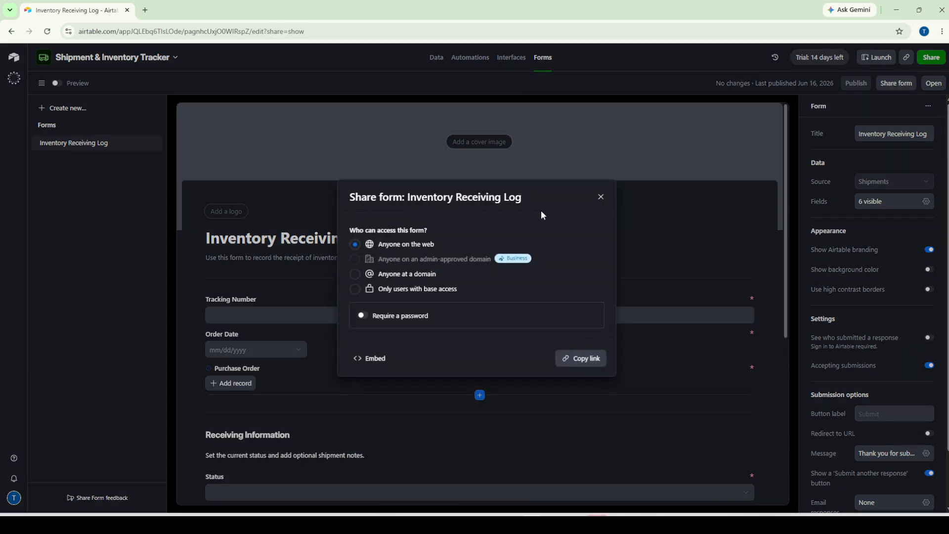
left_click(601, 197)
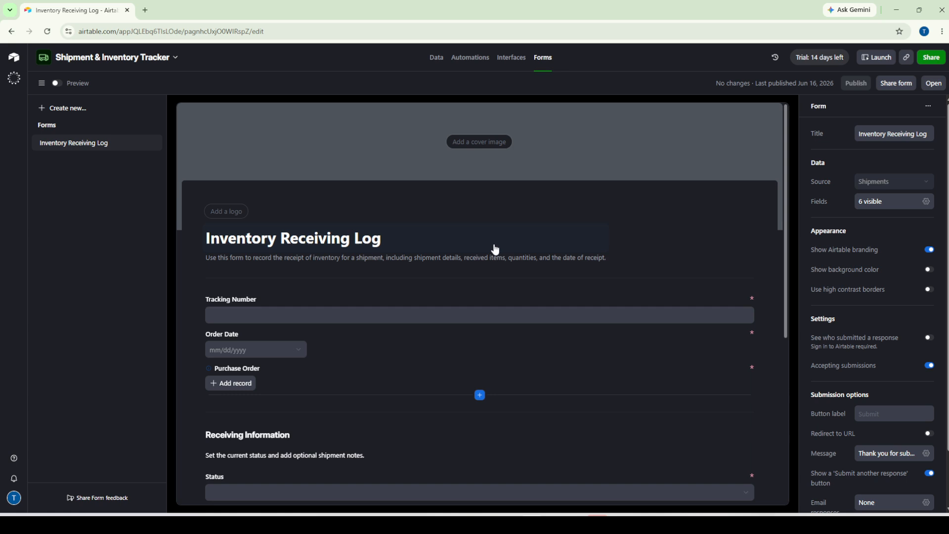
scroll(498, 257, "down", 6)
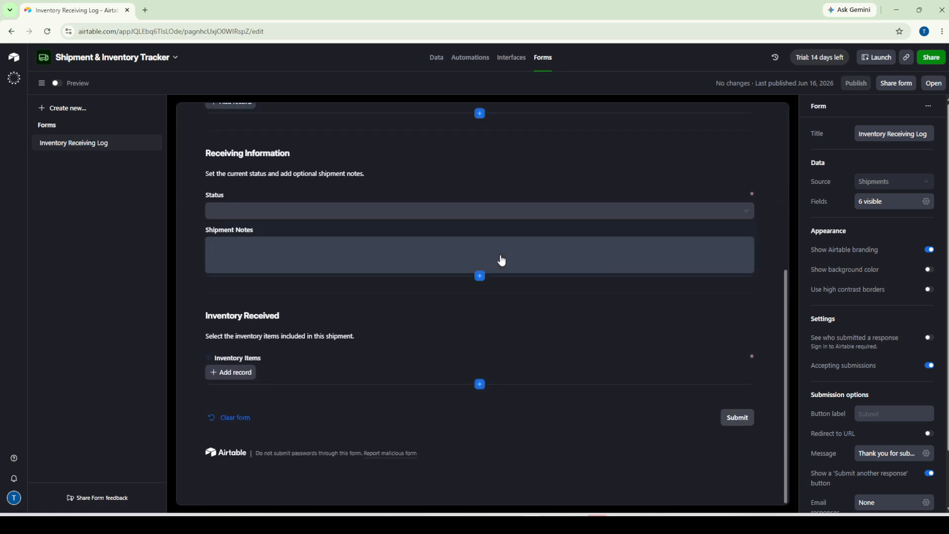
scroll(502, 260, "up", 6)
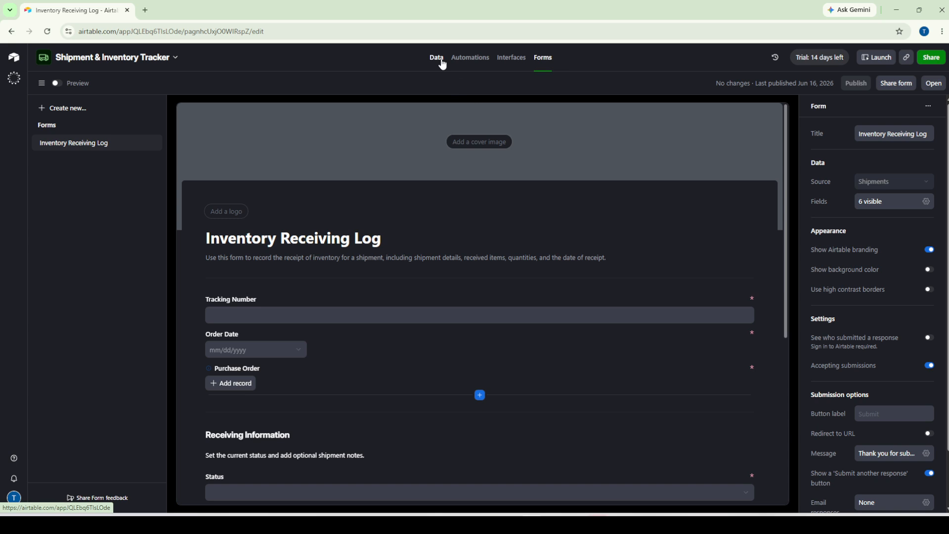
scroll(880, 299, "down", 2)
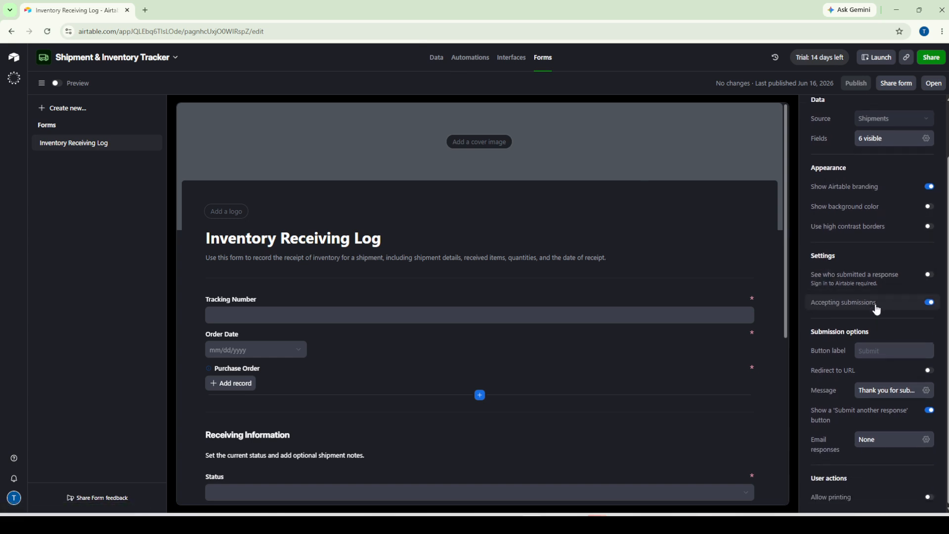
scroll(871, 306, "up", 2)
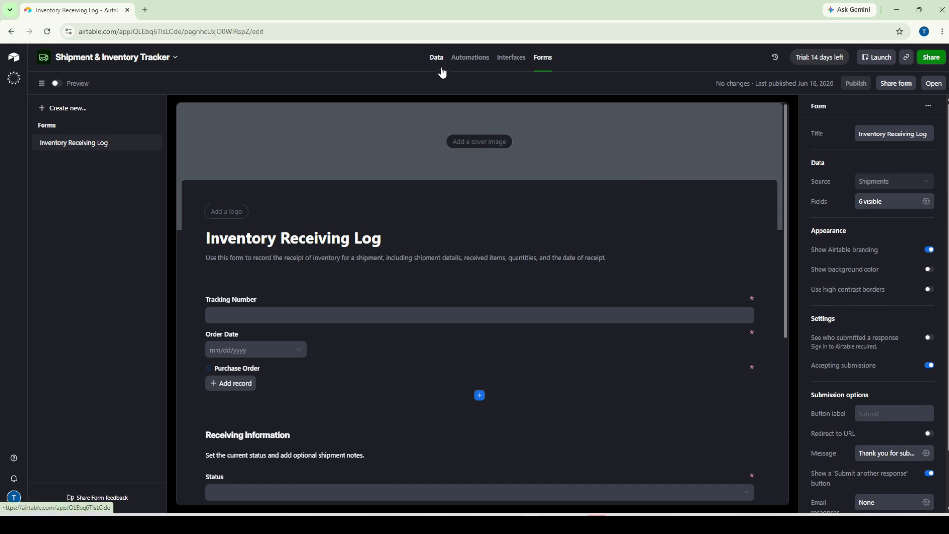
- Preview the Inventory Receiving Log form and look through all its sections as a respondent would see them
left_click(58, 84)
scroll(447, 250, "down", 2)
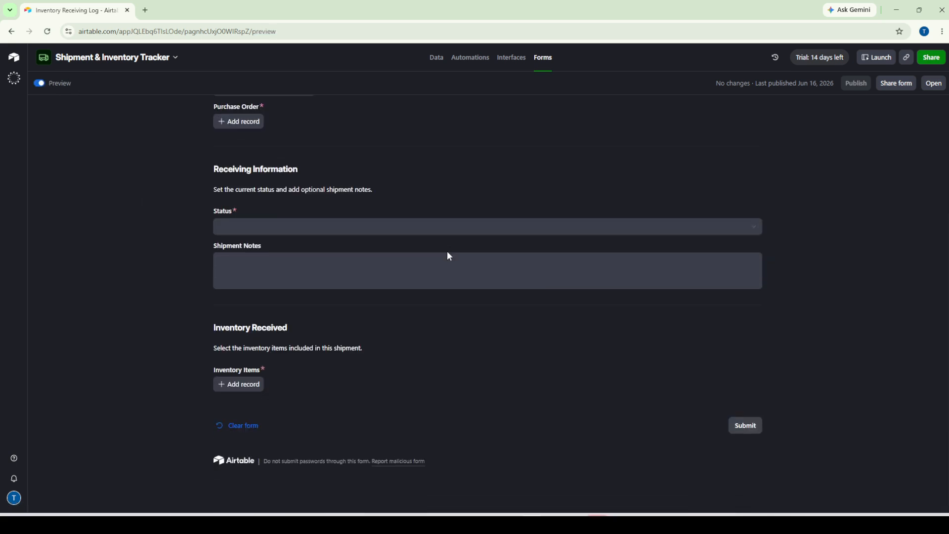
scroll(449, 256, "up", 3)
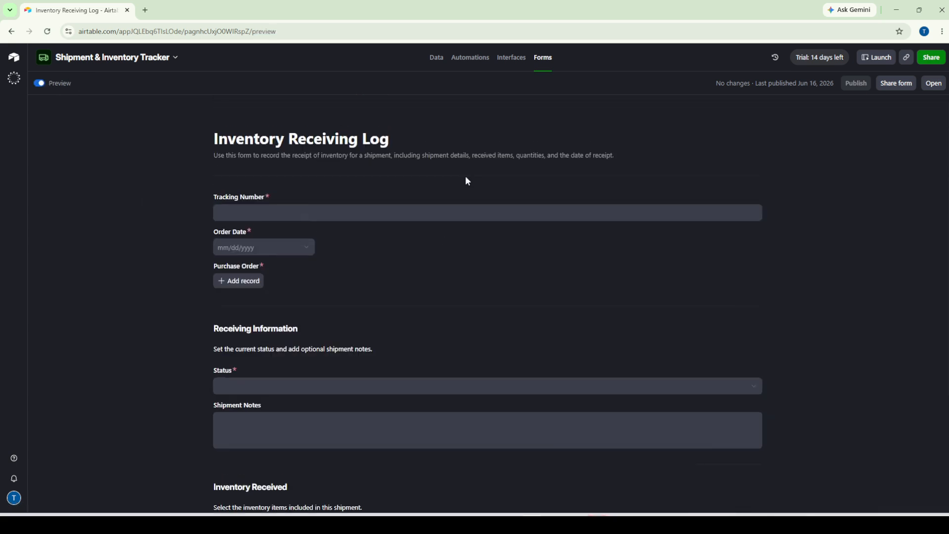
- Return to the Vendors table data and view its records as a Kanban board and as a calendar
left_click(440, 62)
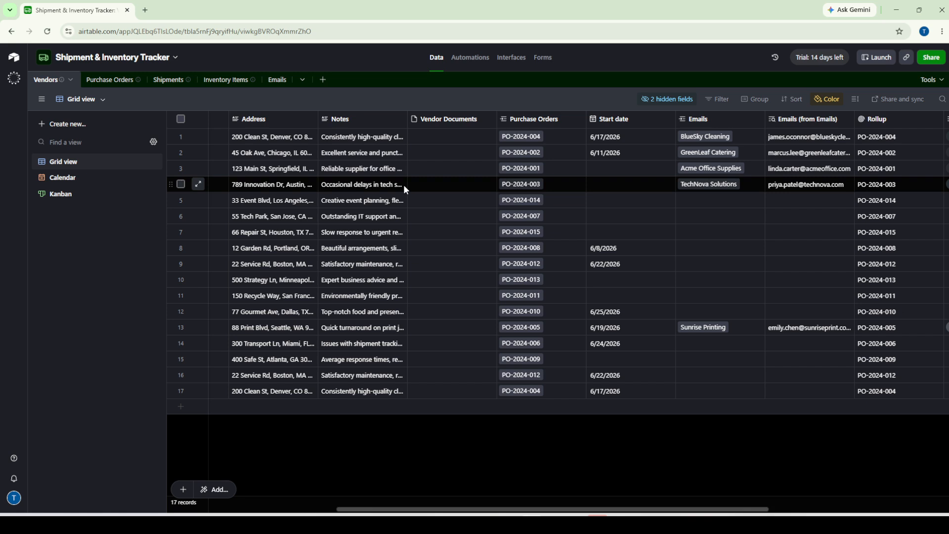
left_click(108, 201)
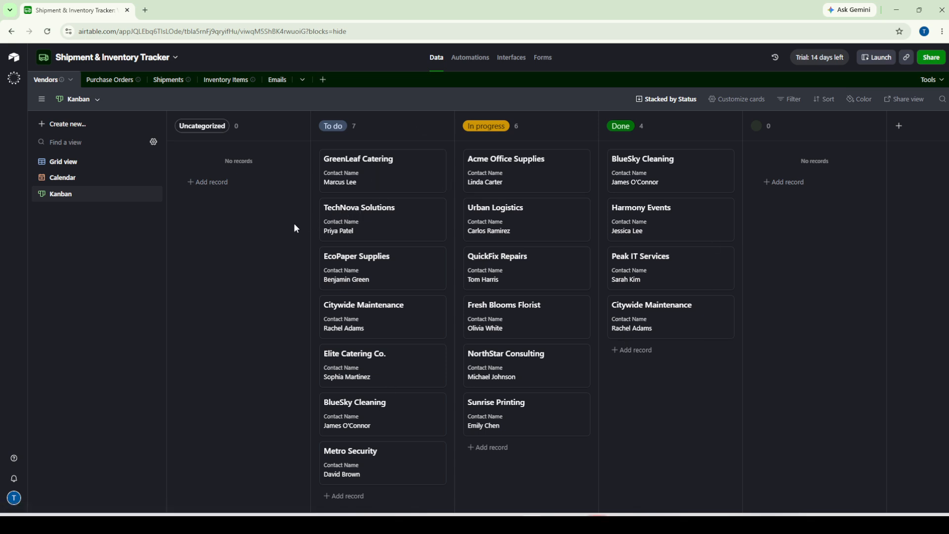
left_click(95, 182)
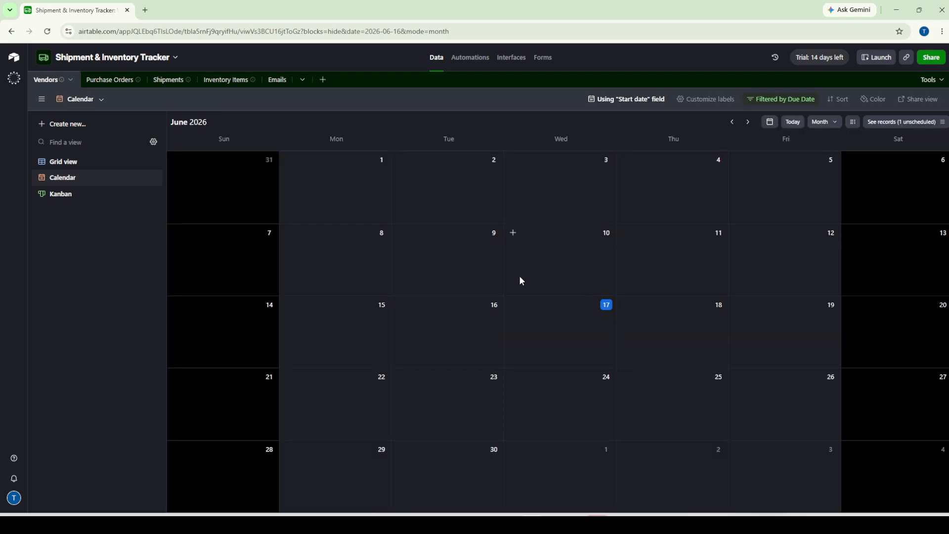
- Remove the Due Date filter condition from the Vendors calendar view
left_click(781, 99)
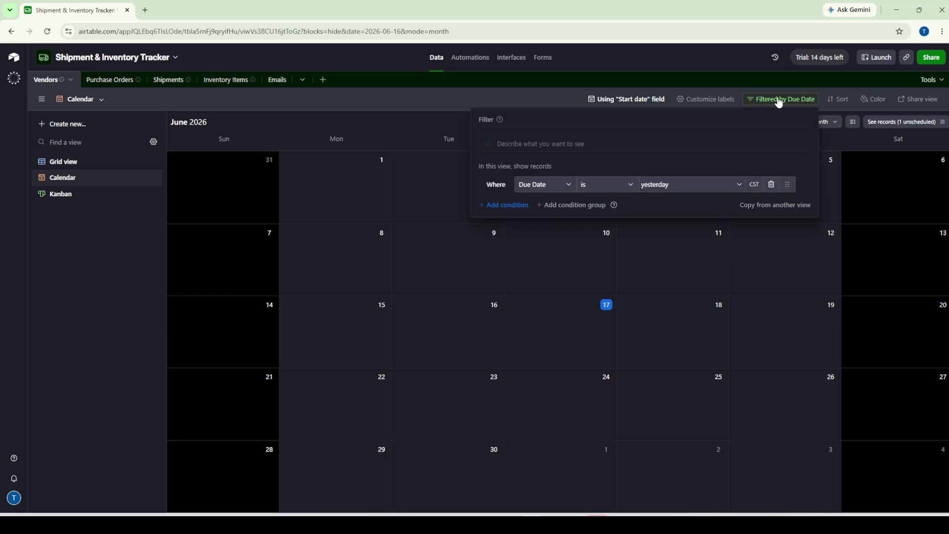
left_click(771, 186)
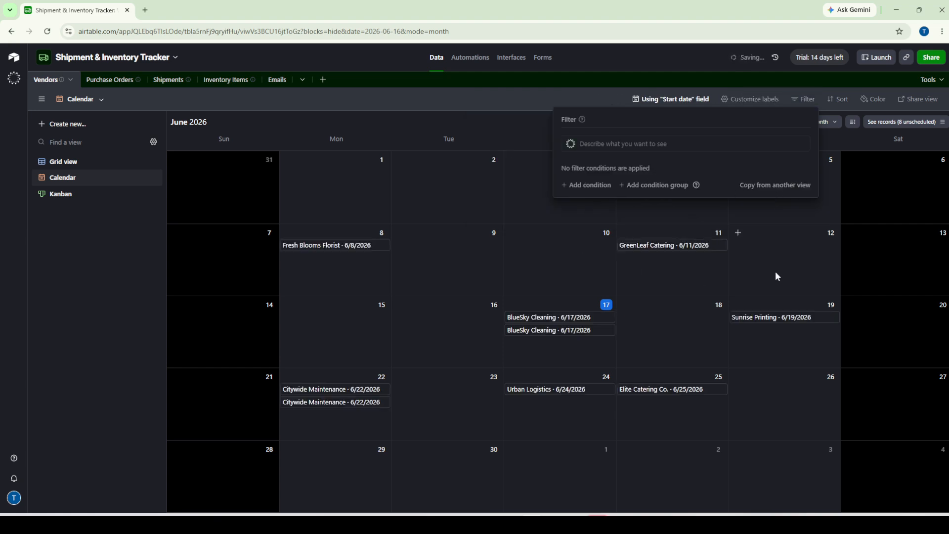
left_click(856, 278)
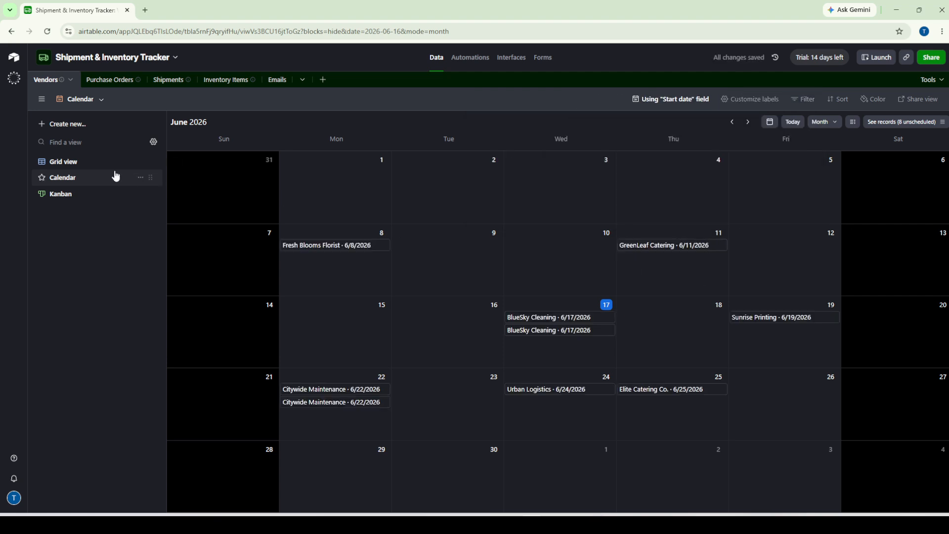
- Look at the view types available for creation, and return to the Vendors grid view to examine its last fields
mouse_move(94, 168)
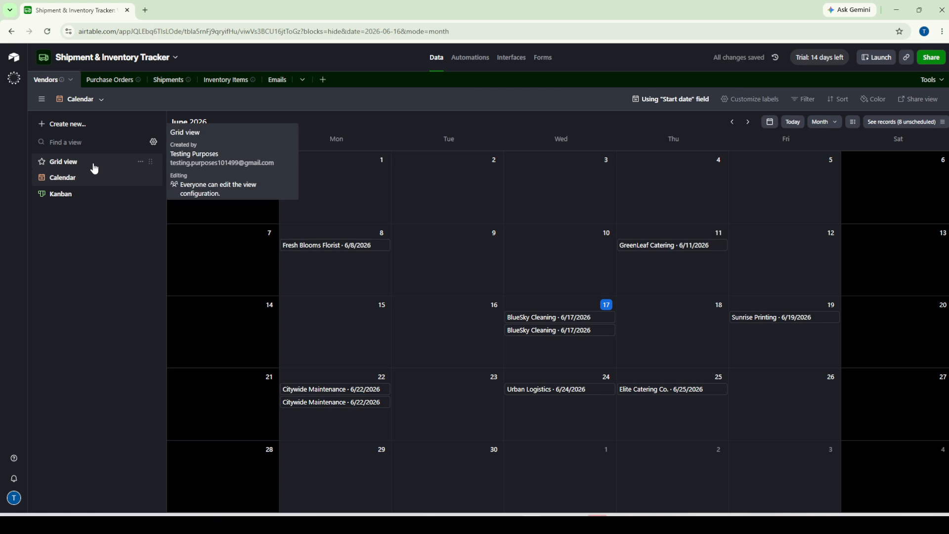
left_click(67, 124)
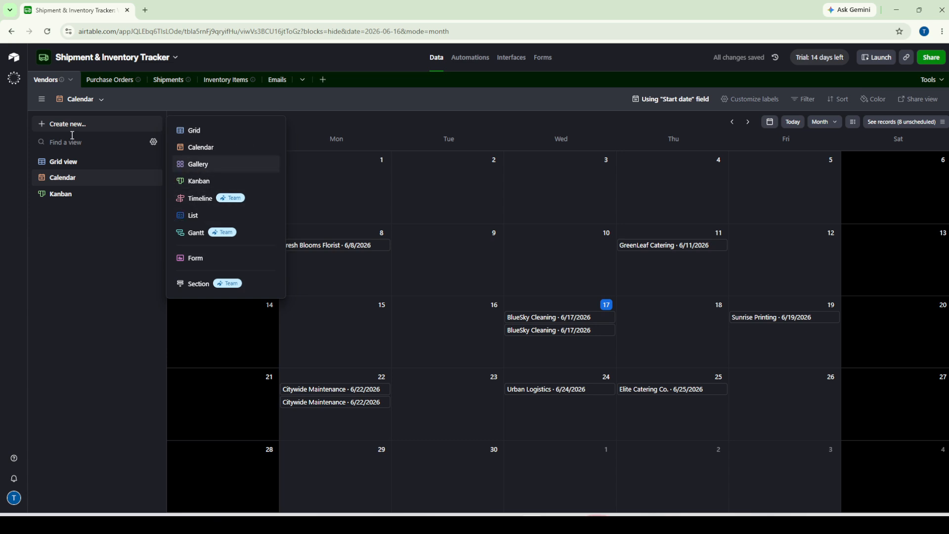
left_click(75, 163)
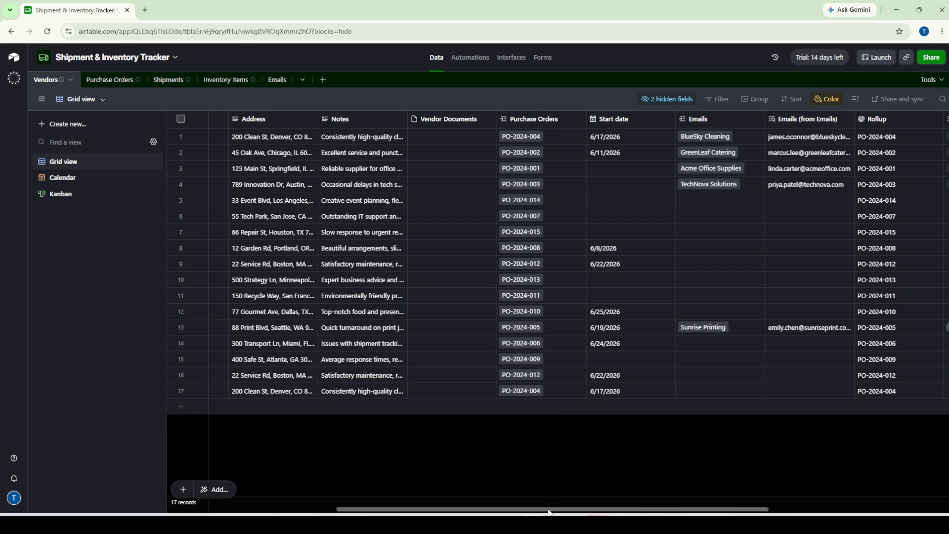
left_click_drag(551, 511, 825, 492)
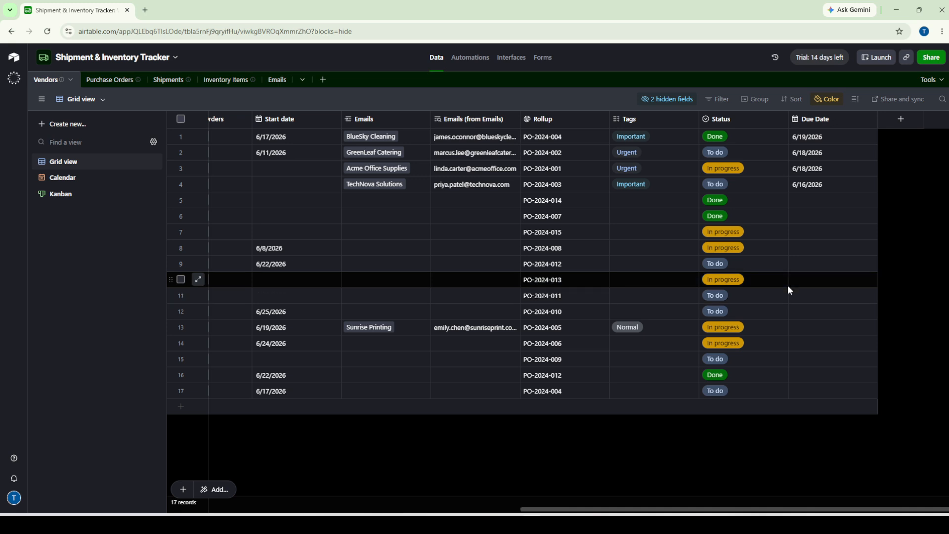
- Examine the lookup source and field settings of the Emails (from Emails) field in the Vendors grid, and close them
left_click(512, 126)
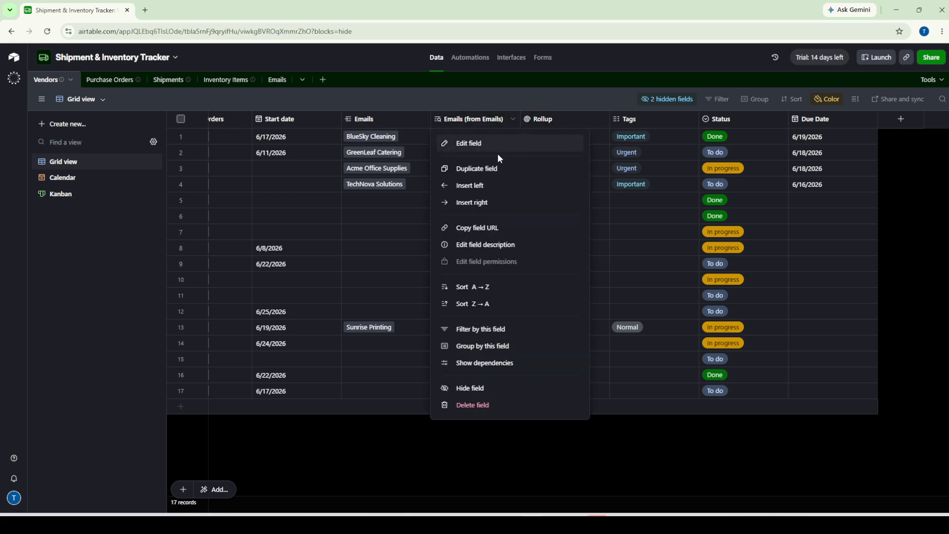
left_click(485, 144)
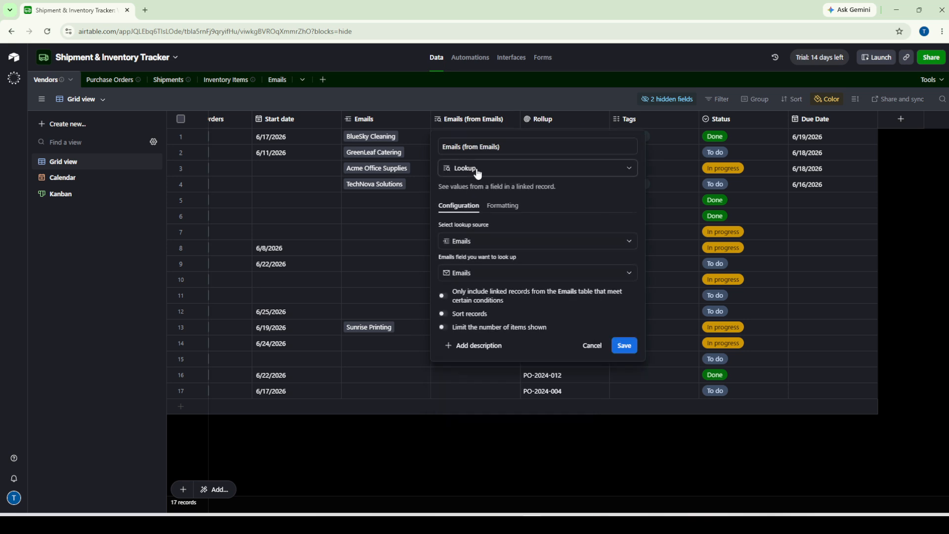
left_click(453, 440)
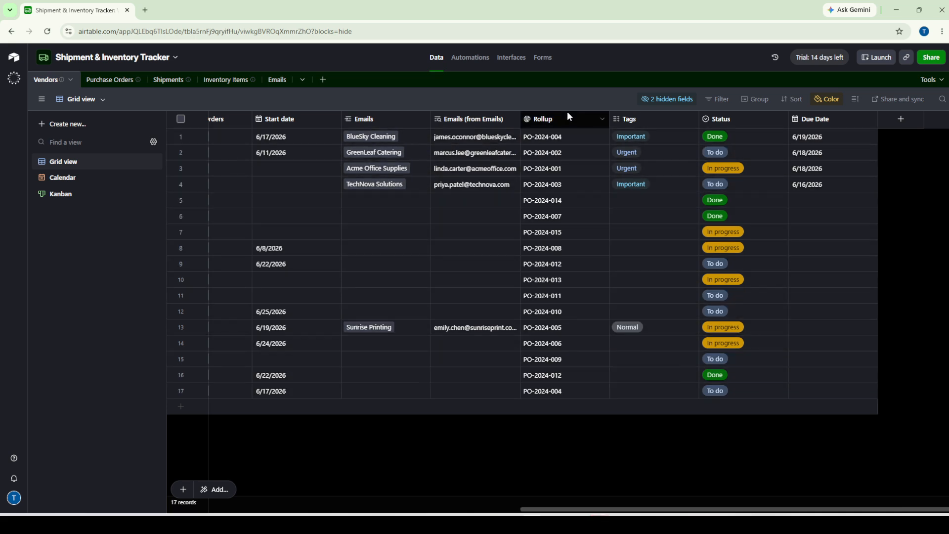
- Examine the Rollup field's source, rolled-up field and aggregation formula, close its settings, and return to the first columns of the Vendors grid
left_click(606, 123)
left_click(603, 120)
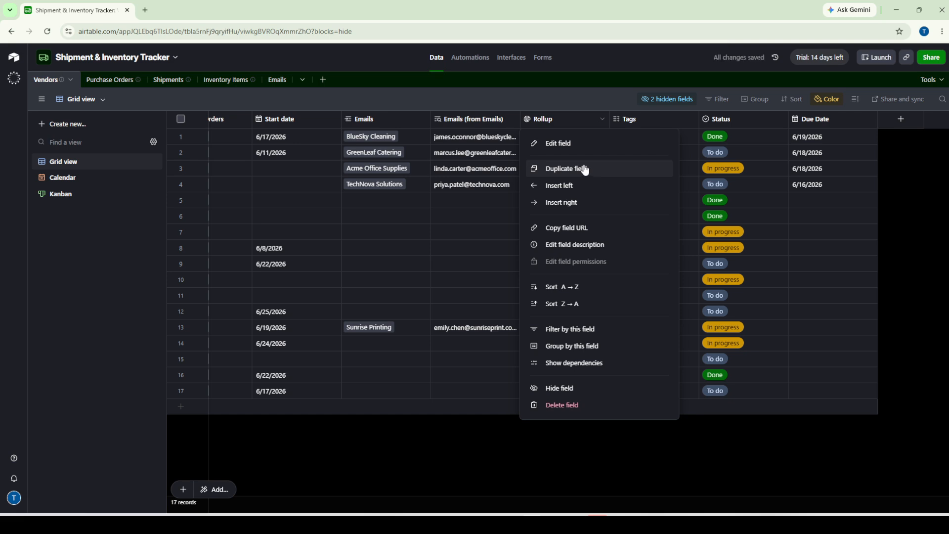
left_click(574, 144)
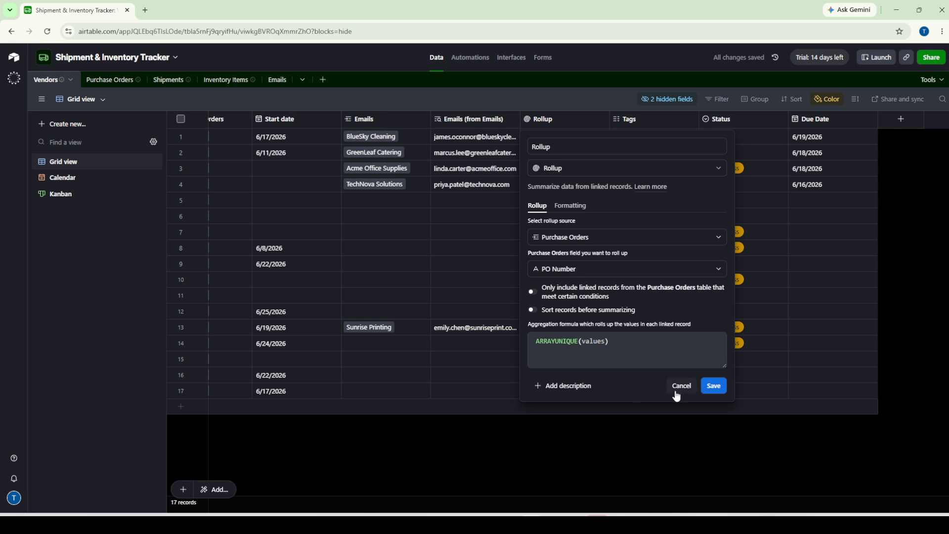
left_click(722, 394)
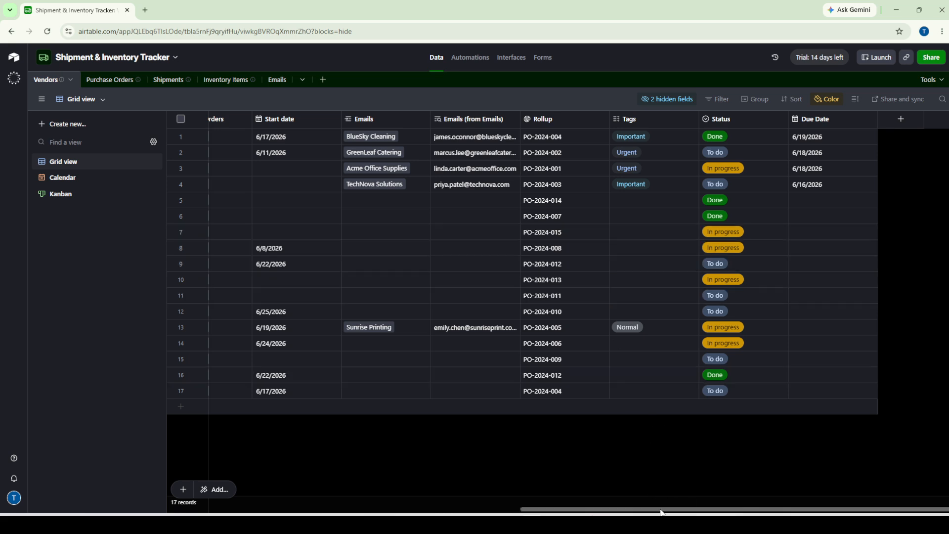
left_click_drag(661, 512, 272, 466)
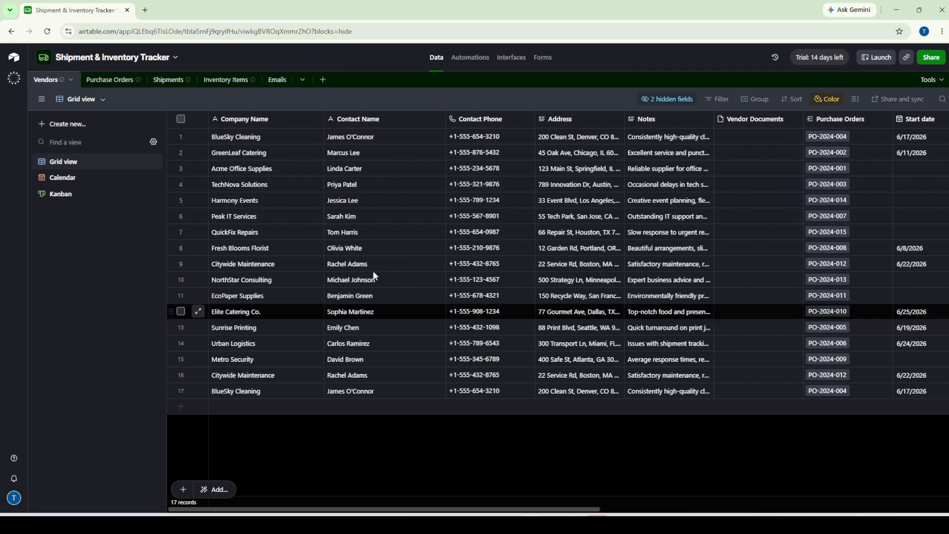